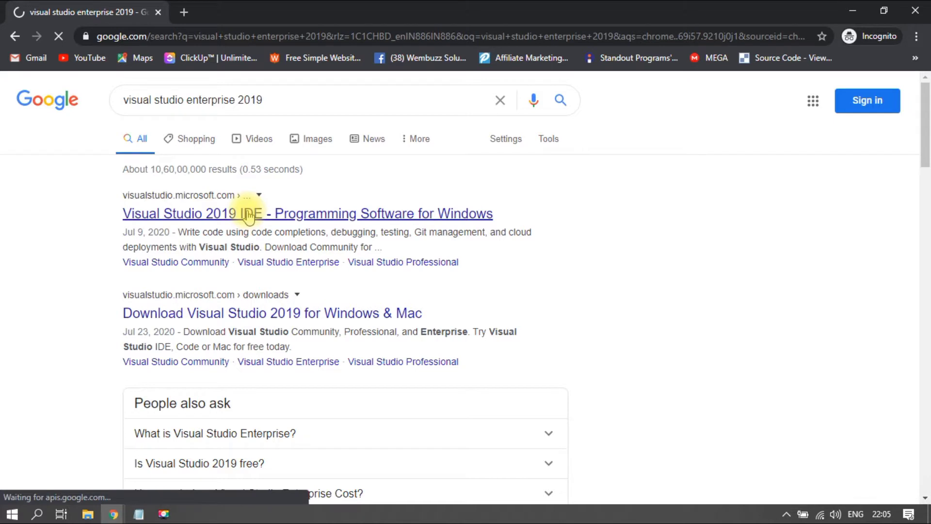
Step: Open the Visual Studio 2019 downloads page from the search results and start the Enterprise free trial download
left_click(267, 310)
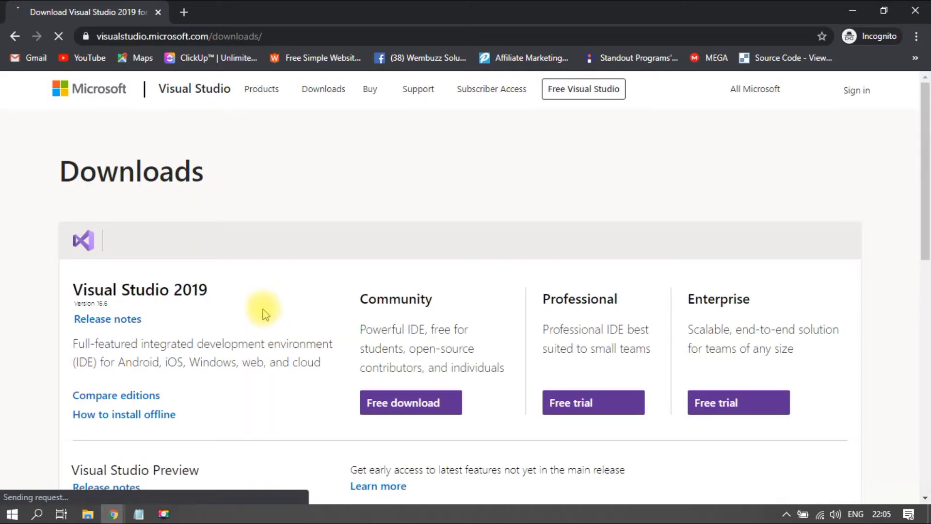
left_click(72, 290)
left_click_drag(72, 291, 248, 297)
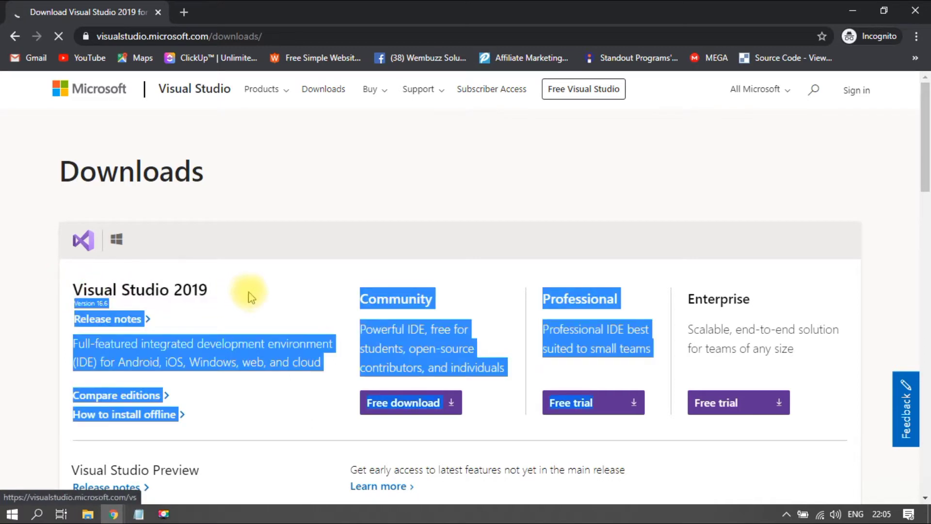
left_click(265, 285)
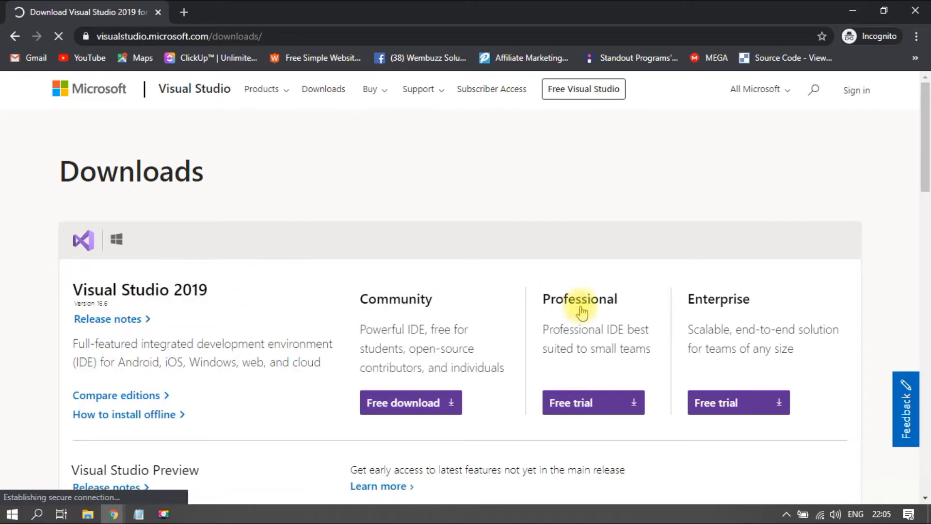
scroll(749, 405, "down", 3)
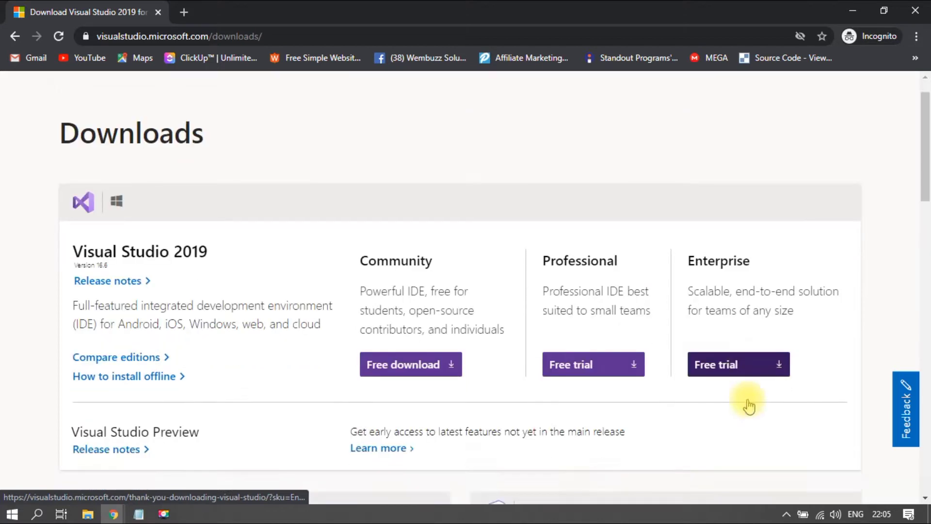
left_click(749, 268)
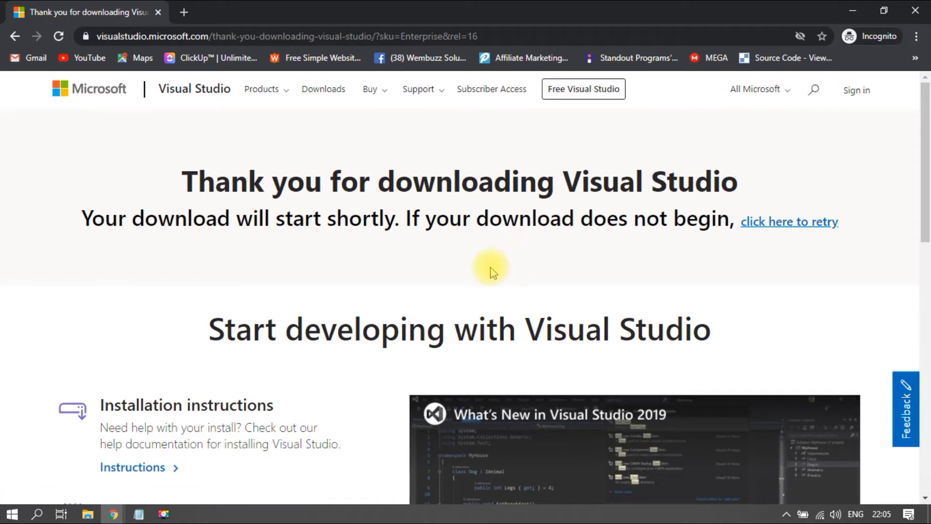
Step: Open the Visual Studio installation instructions in a new tab from the thank-you page
scroll(491, 266, "down", 3)
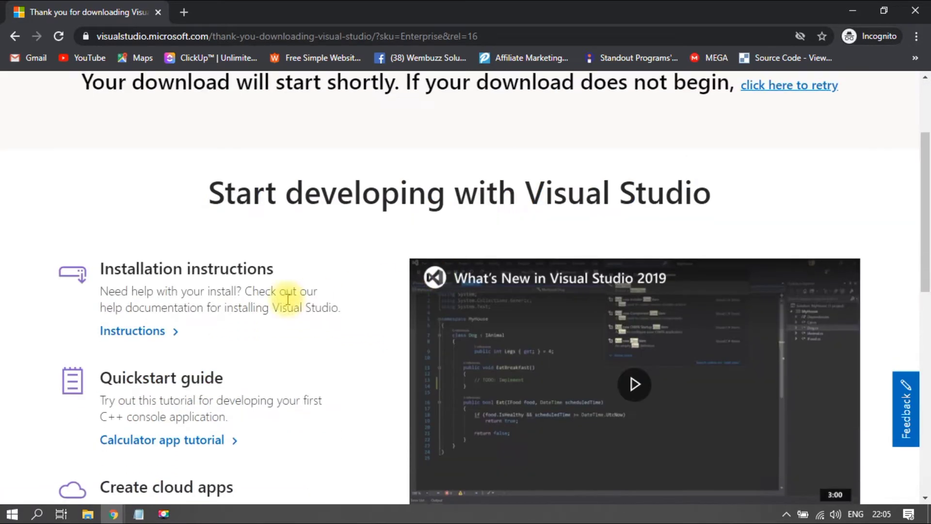
left_click(175, 333)
right_click(174, 333)
left_click(213, 339)
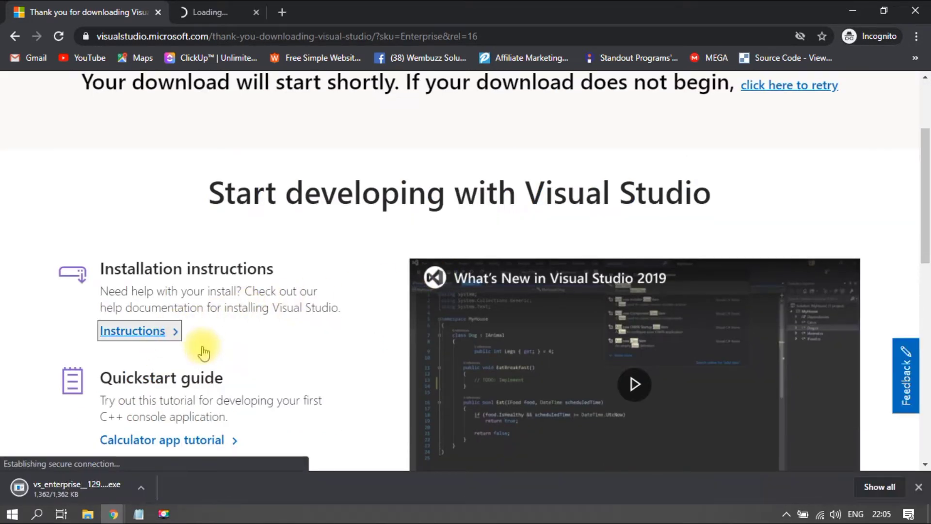
scroll(199, 339, "down", 3)
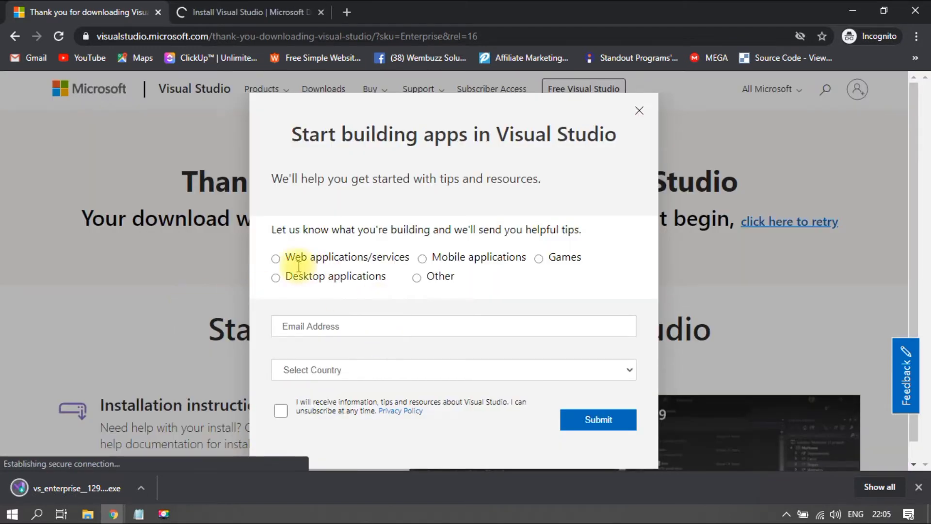
left_click(275, 259)
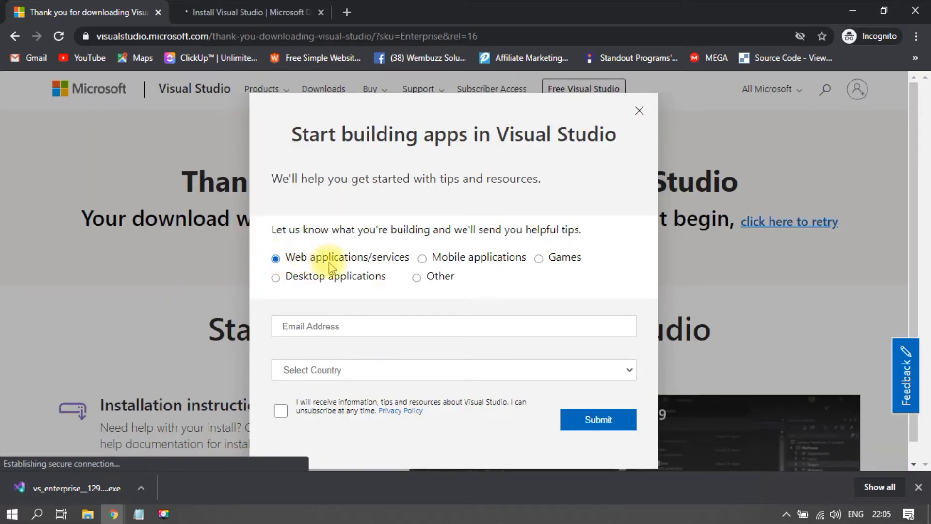
left_click(468, 264)
left_click(354, 278)
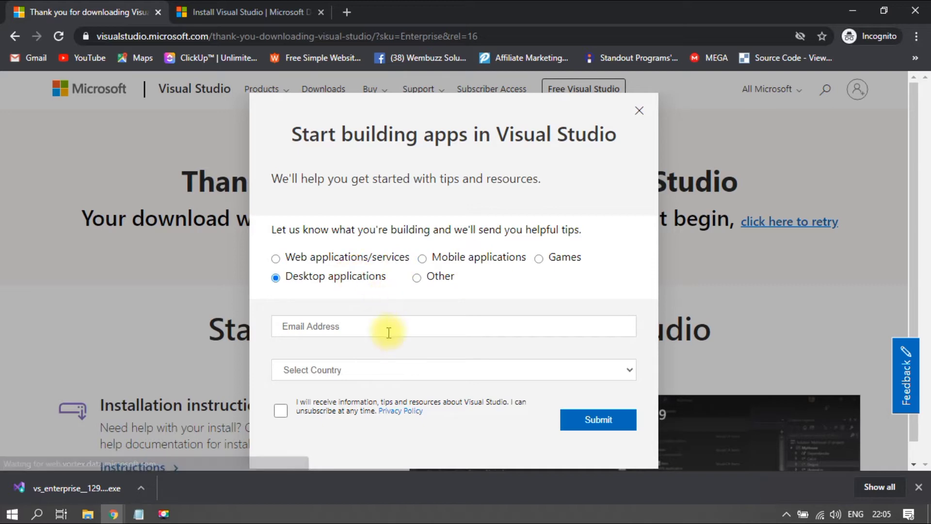
left_click(387, 330)
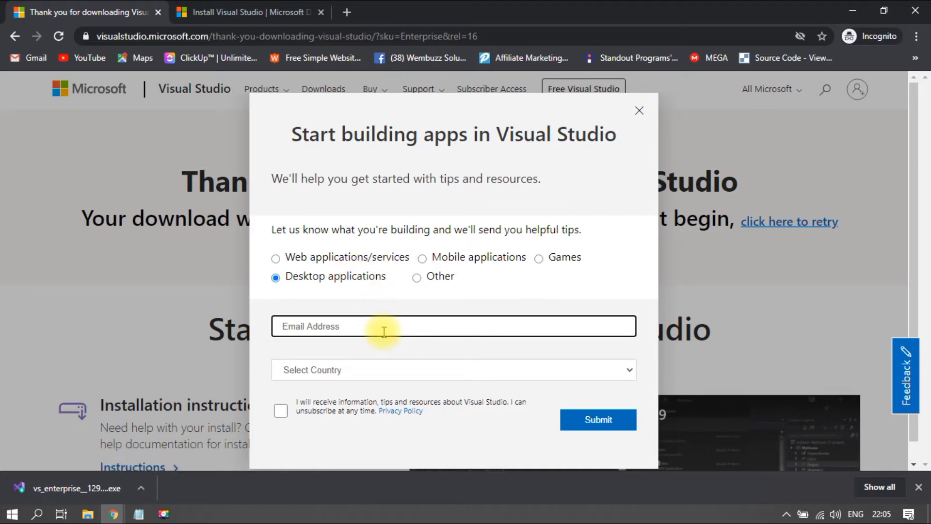
Step: Dismiss the "Start building apps in Visual Studio" sign-up form and run the downloaded vs_enterprise installer, allowing it through the security warning
left_click(636, 121)
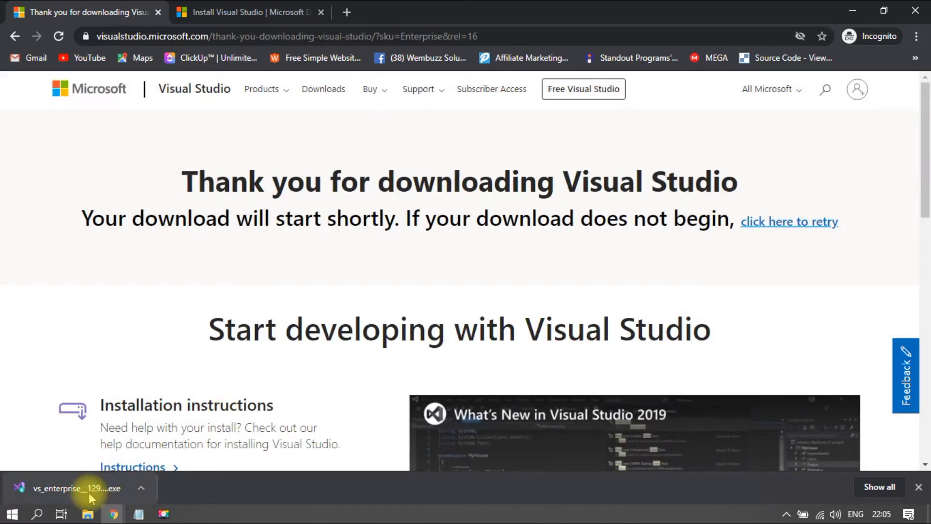
left_click(93, 488)
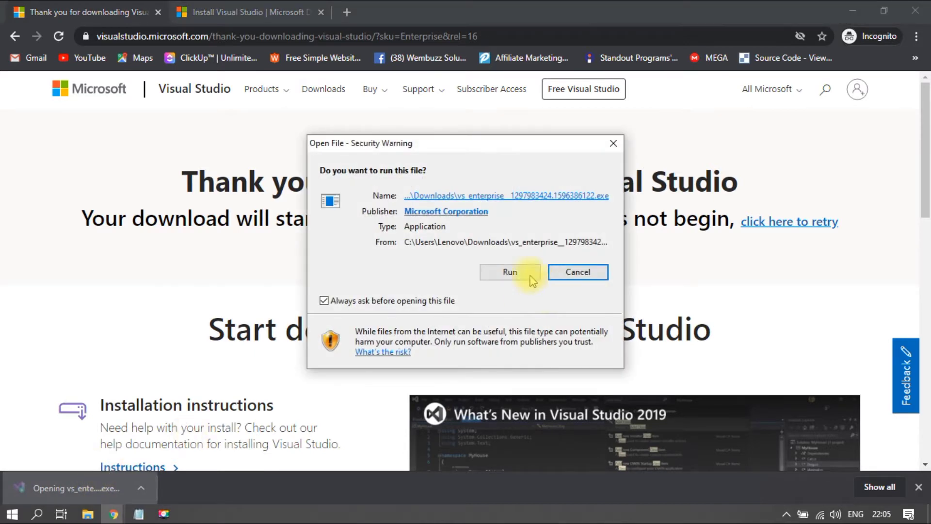
left_click(510, 272)
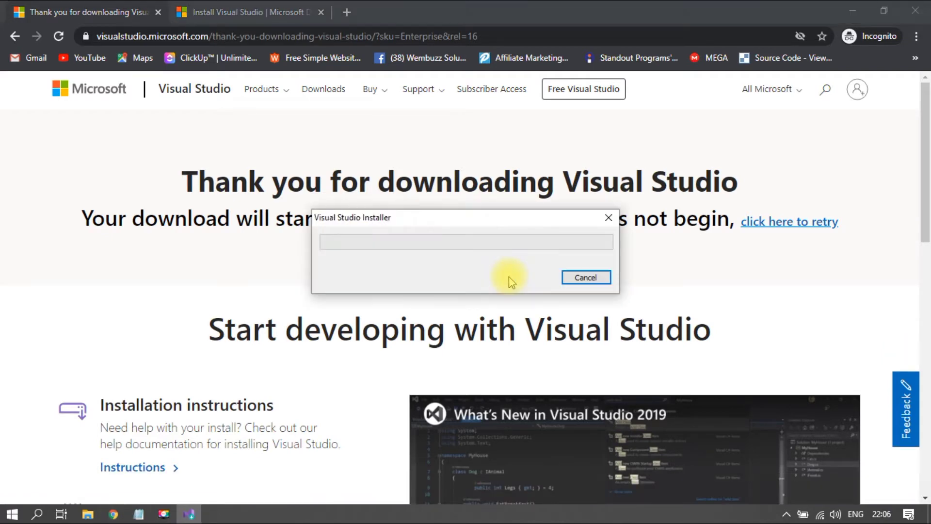
Step: Review the Step 1 prerequisites for preparing the computer in the Install Visual Studio article
left_click(248, 17)
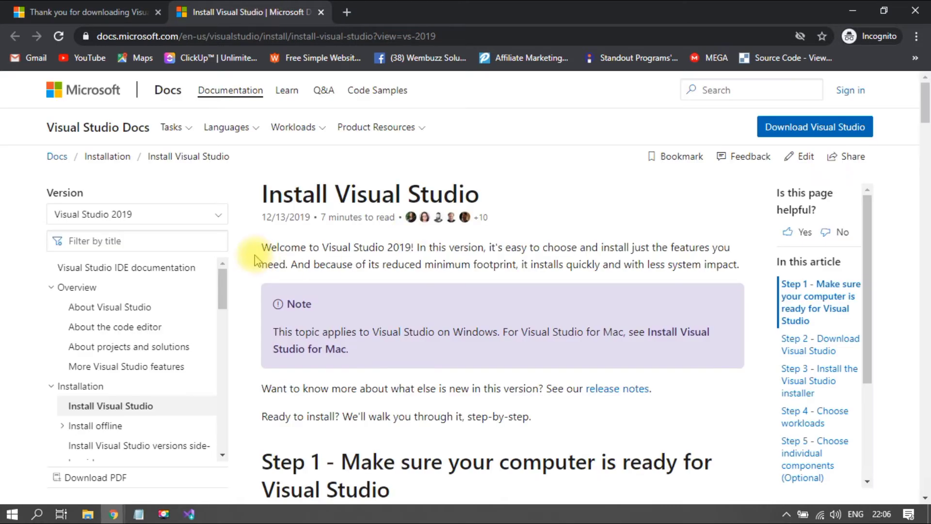
scroll(366, 324, "down", 5)
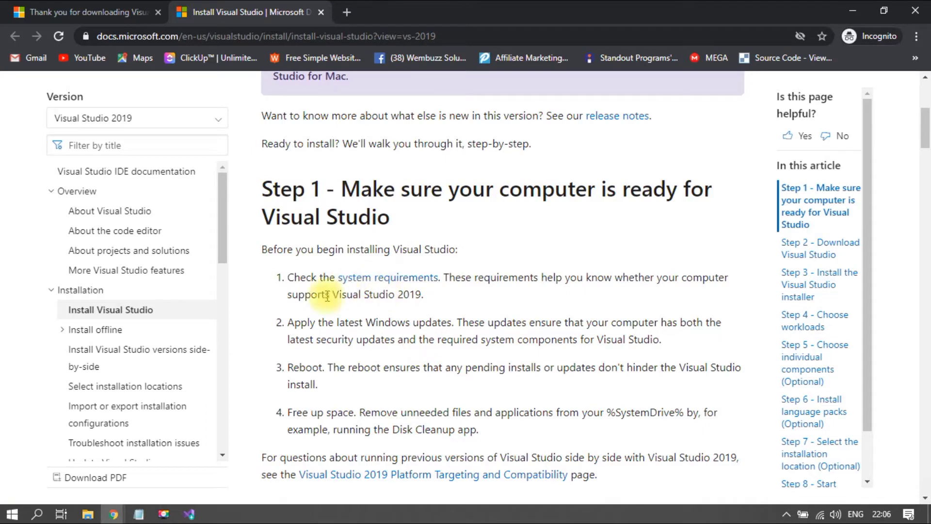
left_click_drag(287, 274, 425, 294)
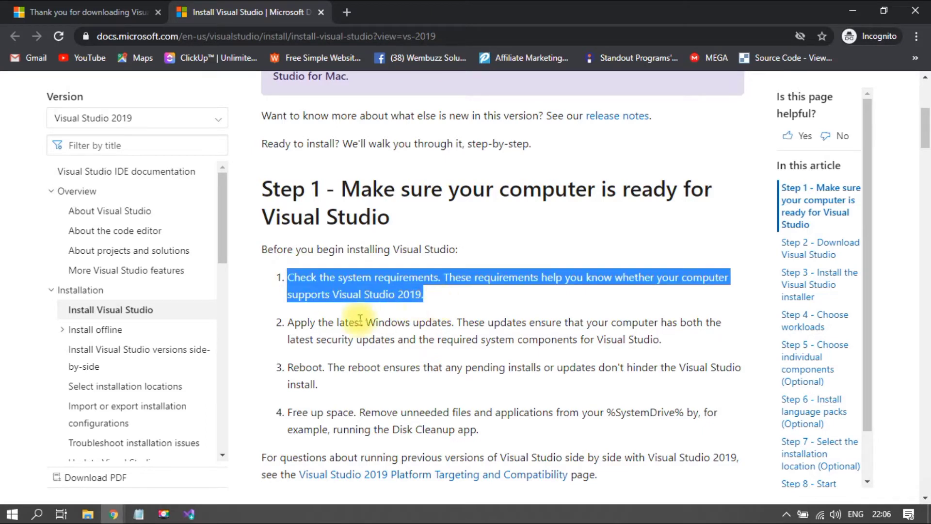
scroll(340, 320, "down", 1)
left_click_drag(290, 253, 679, 272)
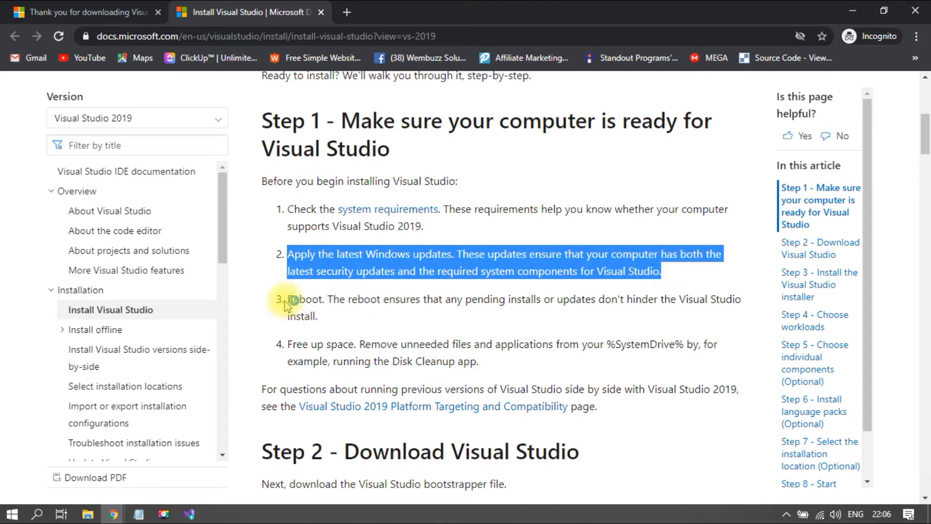
left_click_drag(287, 298, 380, 321)
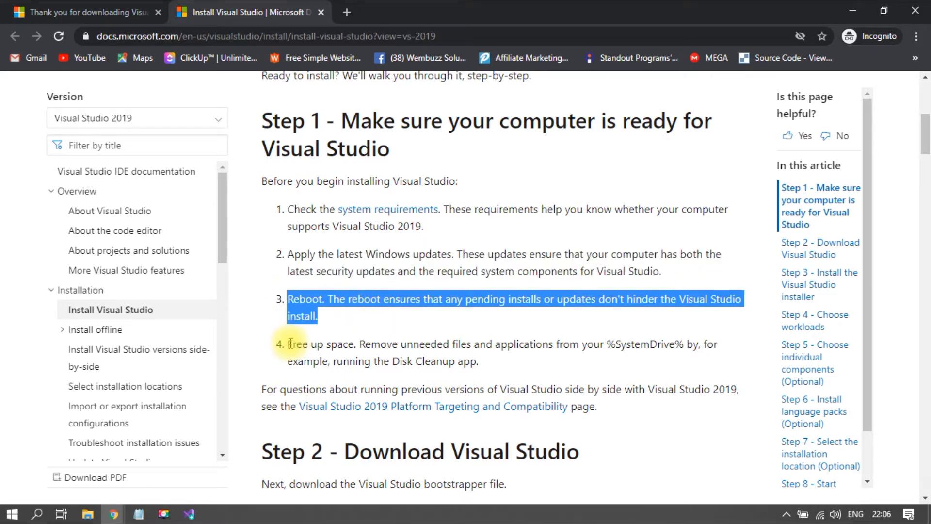
left_click_drag(290, 344, 397, 359)
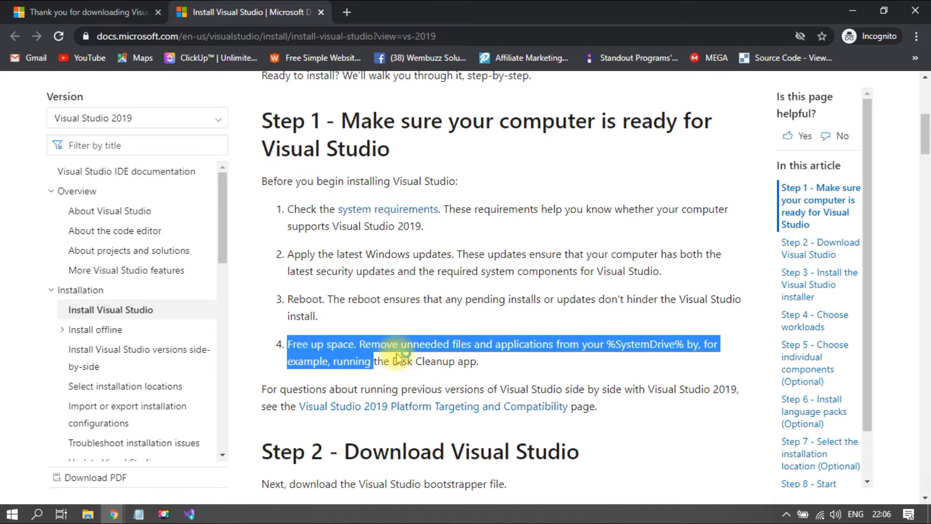
Step: Read the article's sections on running the installer, choosing workloads, individual components and language packs
scroll(398, 359, "down", 8)
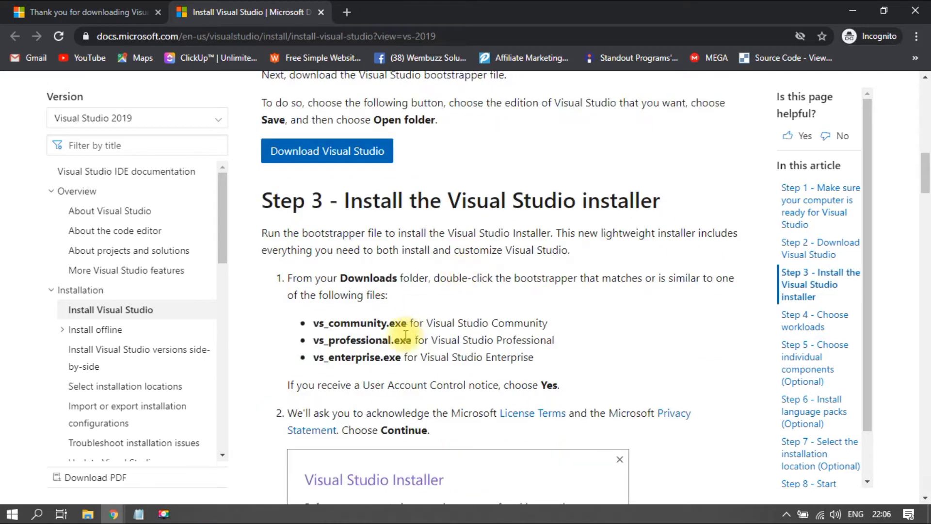
scroll(405, 335, "down", 7)
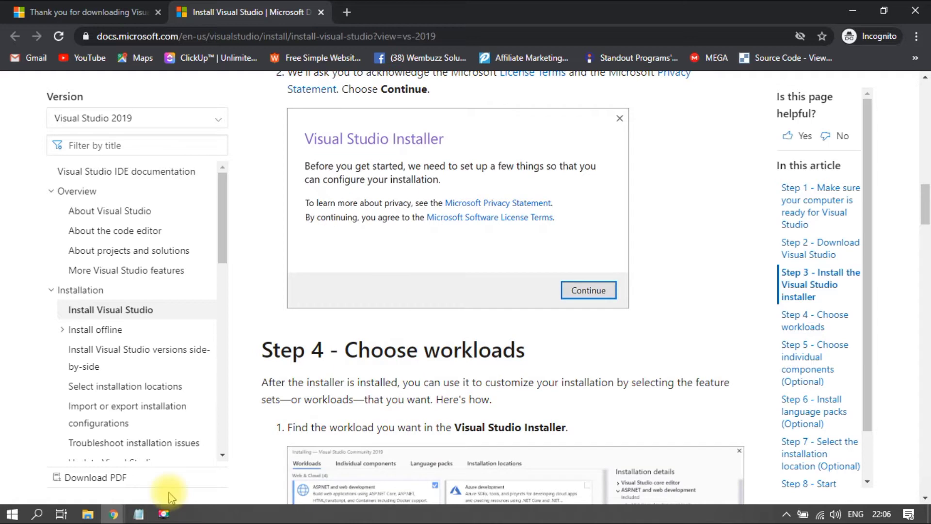
scroll(558, 310, "down", 3)
scroll(311, 408, "down", 4)
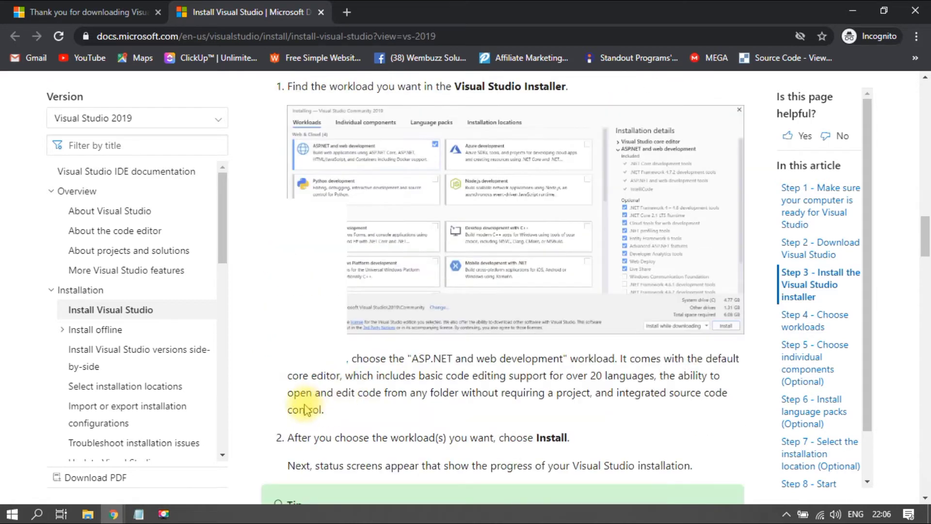
scroll(349, 378, "down", 12)
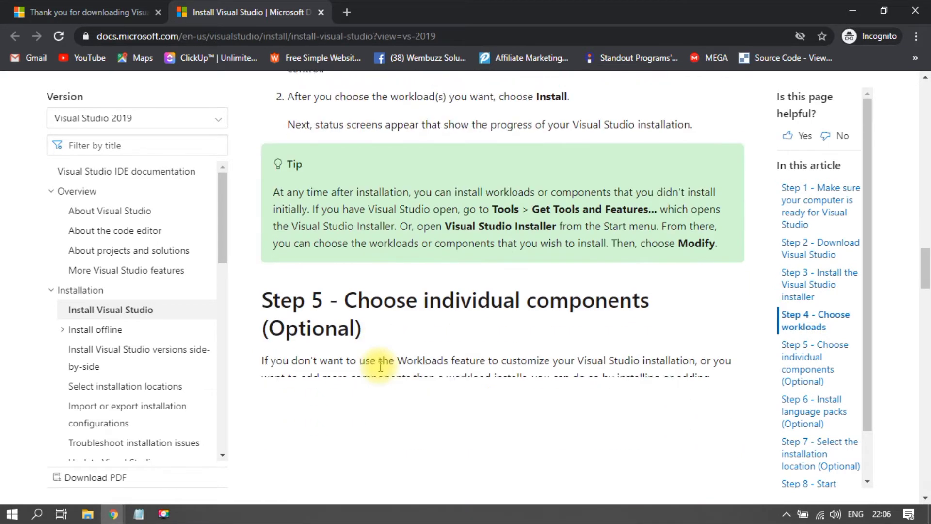
scroll(381, 364, "down", 5)
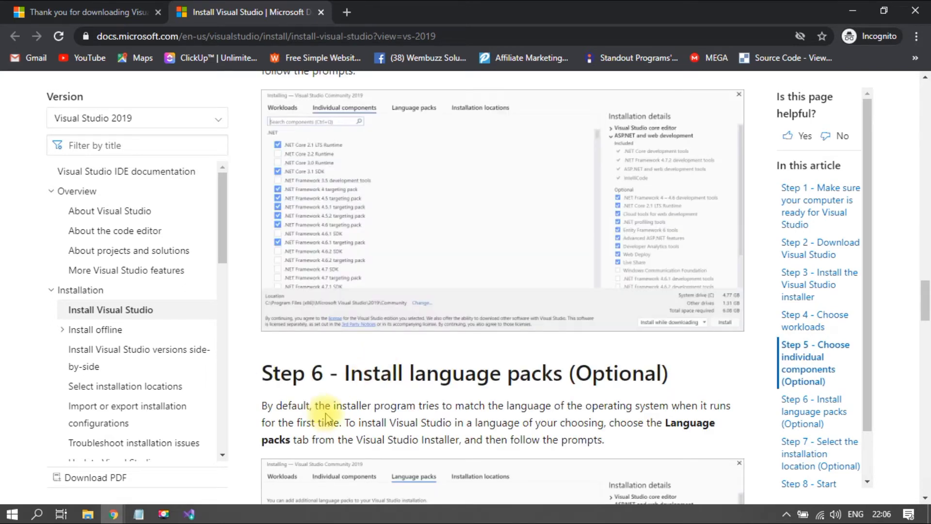
Step: Switch to the Visual Studio Installer, continue past its privacy and licence notice, and show the available products
left_click(199, 507)
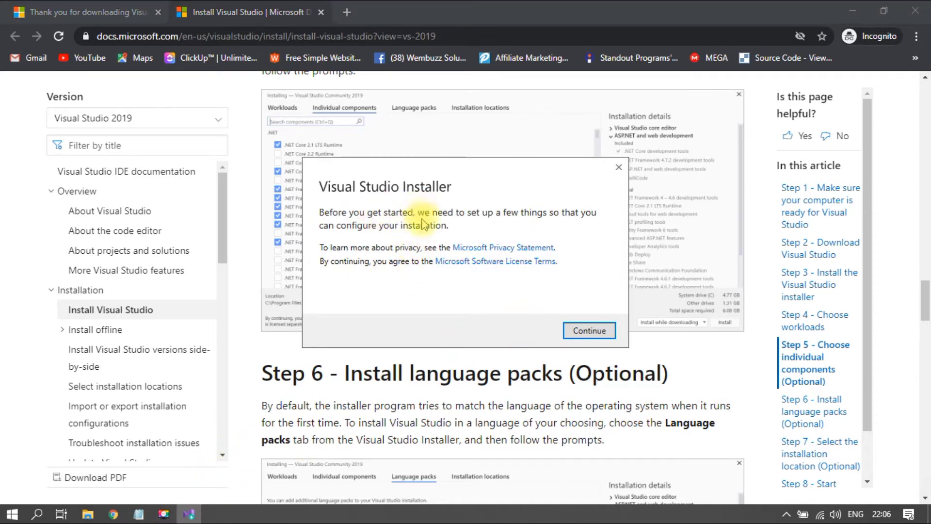
left_click(585, 331)
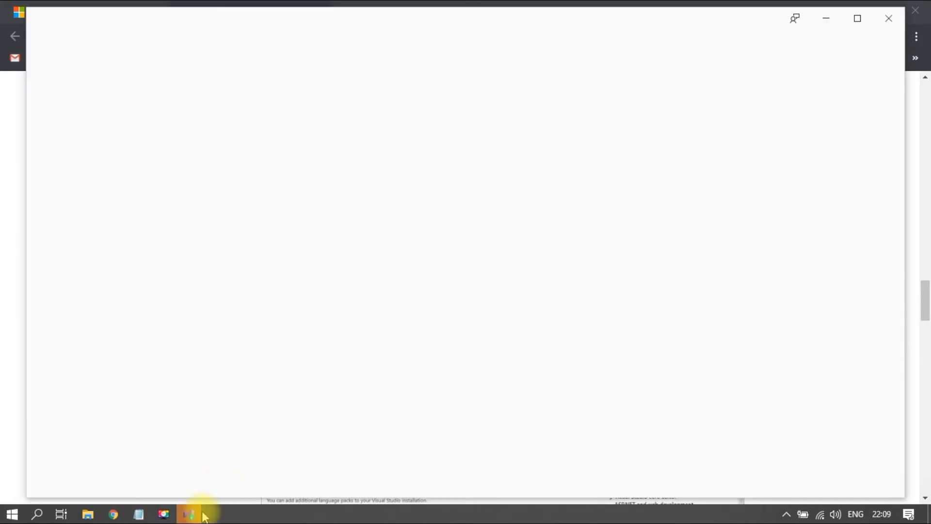
left_click(193, 514)
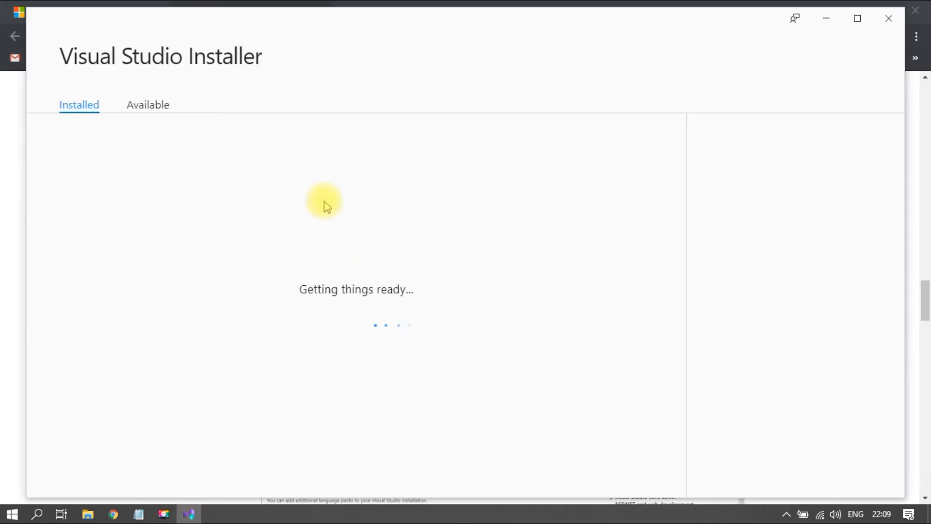
left_click(138, 110)
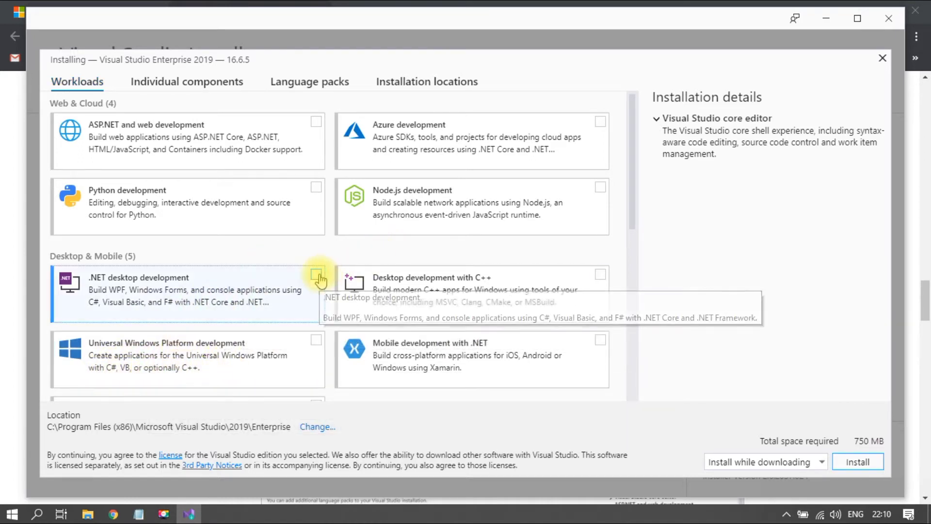
Step: Include the .NET desktop development workload for Visual Studio Enterprise 2019 and look through the other workloads
left_click(318, 277)
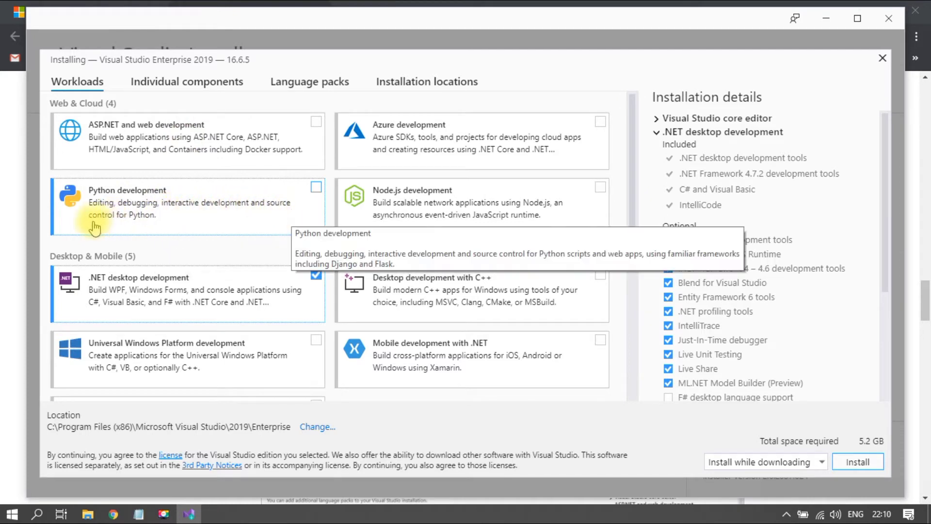
scroll(202, 231, "down", 5)
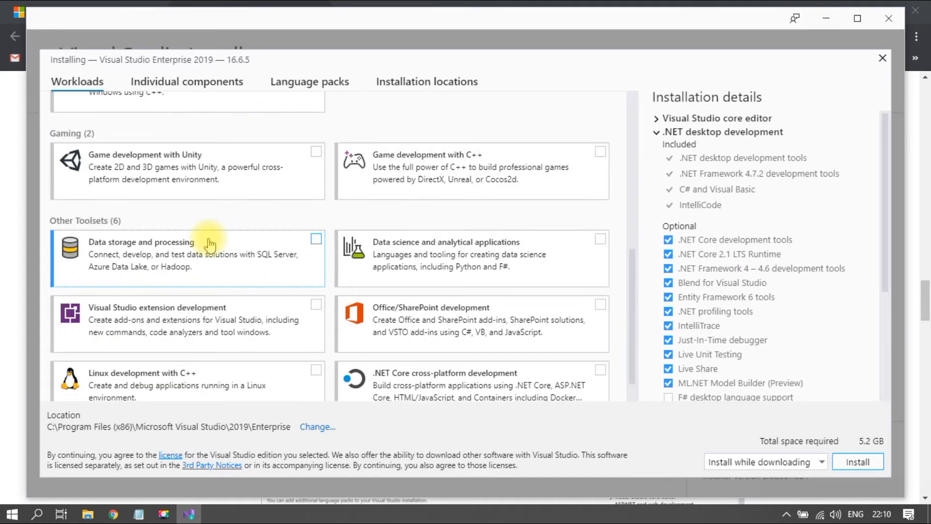
scroll(209, 245, "up", 3)
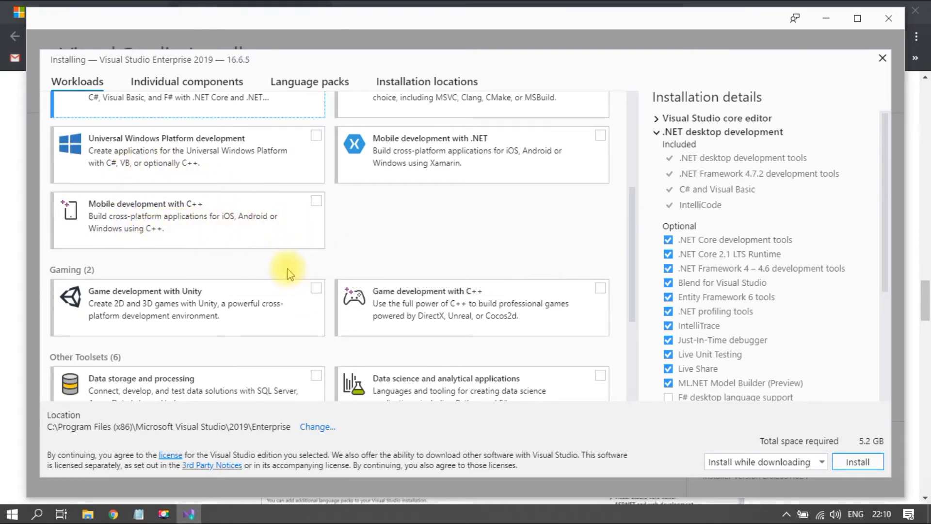
scroll(316, 279, "down", 2)
scroll(368, 300, "down", 2)
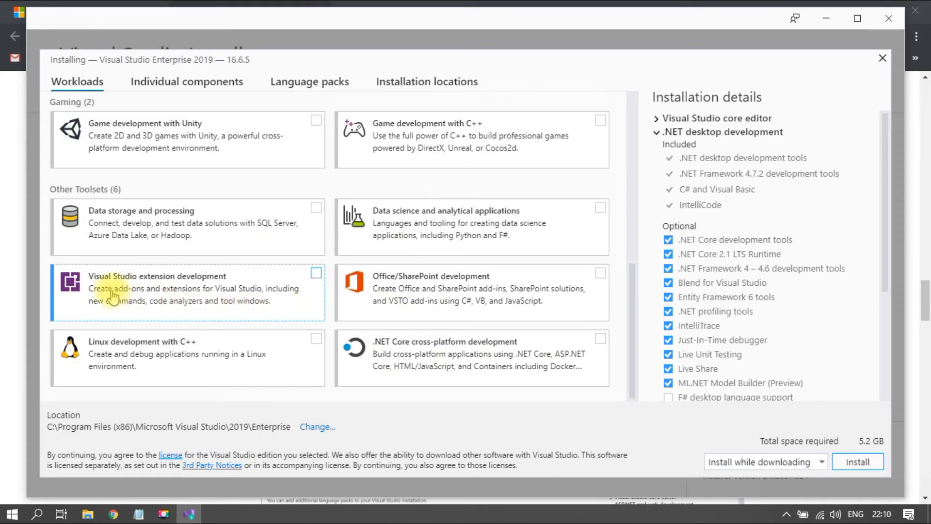
scroll(242, 204, "up", 8)
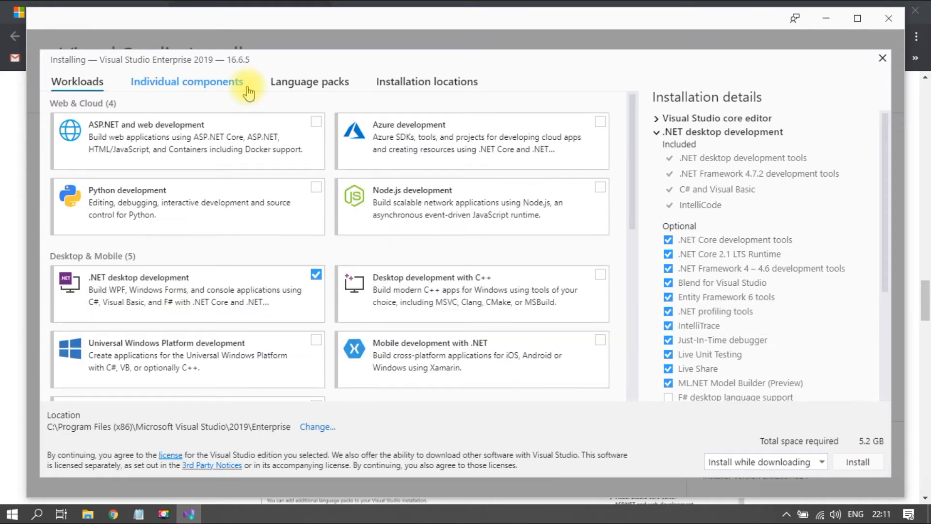
Step: Add the .NET Framework 3.5 development tools individual component to the installation and look through the other components
left_click(249, 91)
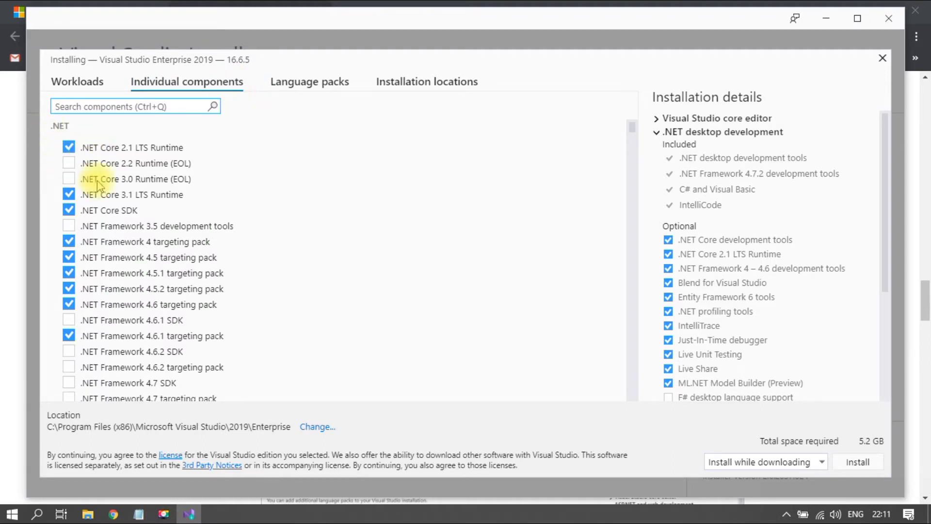
left_click(70, 227)
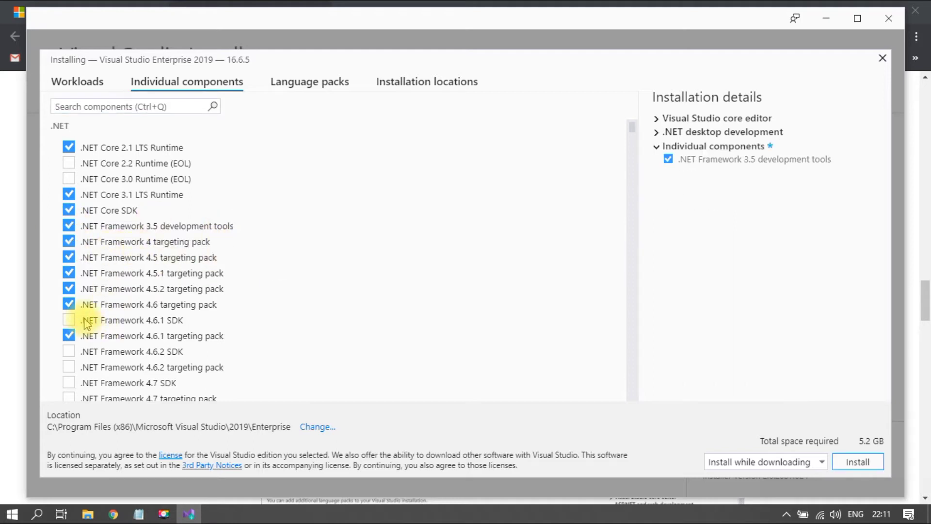
scroll(87, 323, "down", 5)
left_click(71, 254)
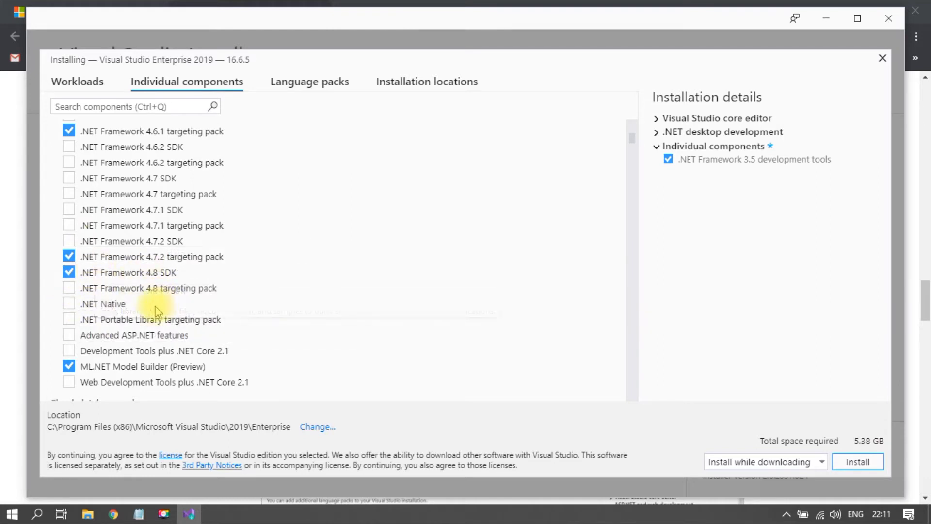
scroll(141, 311, "down", 10)
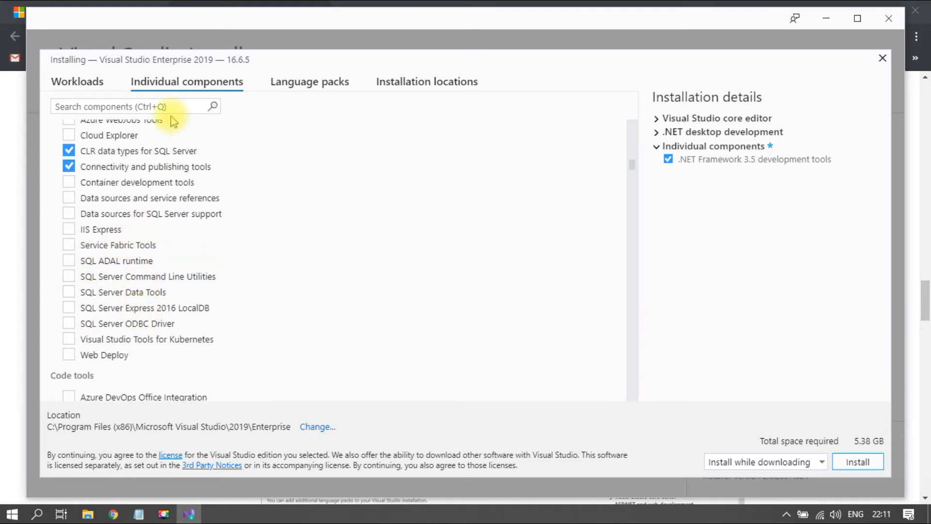
Step: Review the language packs and installation locations, and start installing Visual Studio Enterprise 2019 with the default paths
left_click(290, 89)
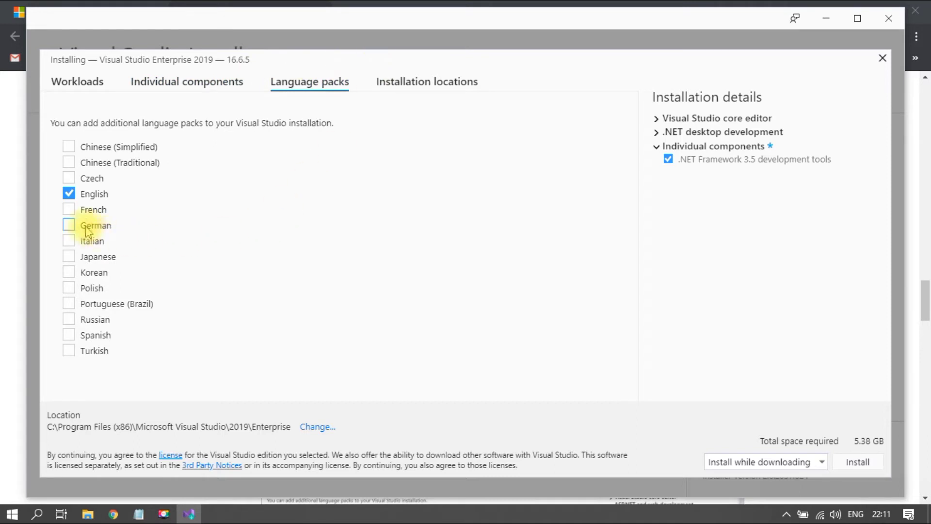
left_click(410, 81)
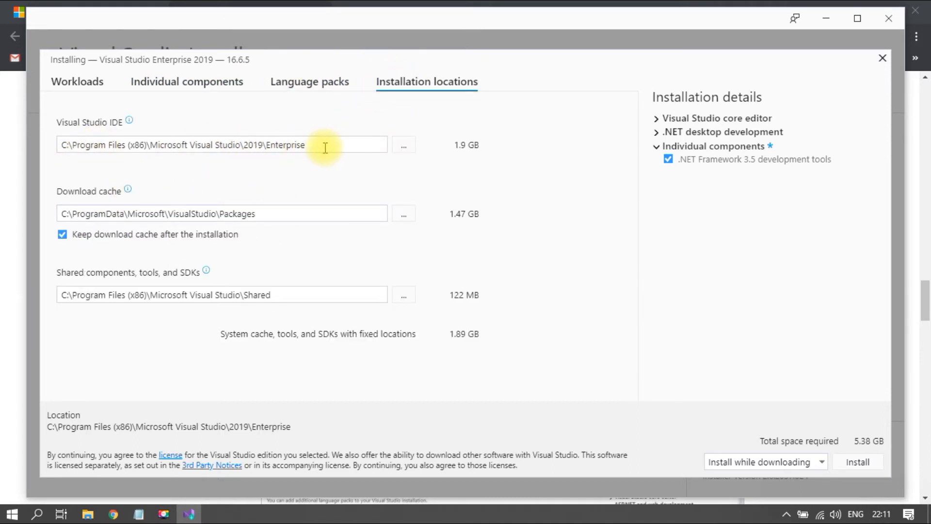
left_click_drag(322, 146, 72, 145)
left_click_drag(315, 215, 46, 228)
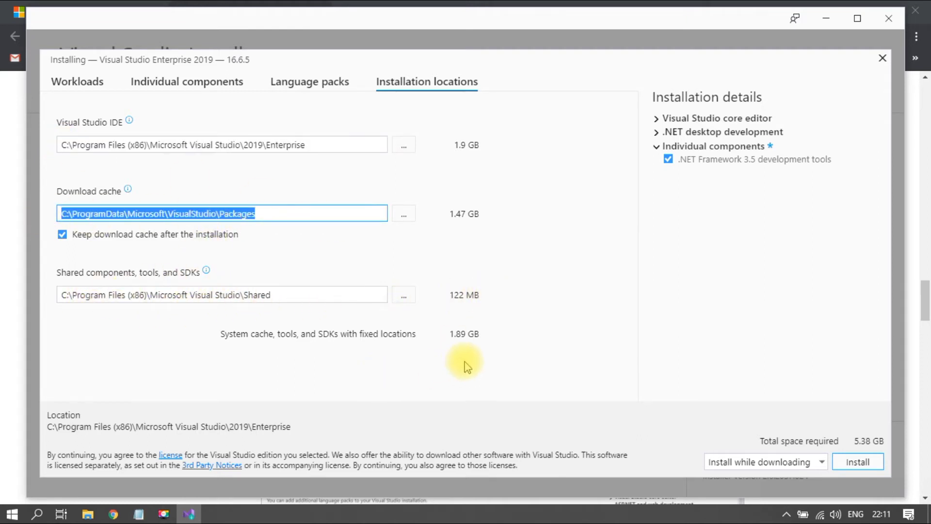
left_click(868, 466)
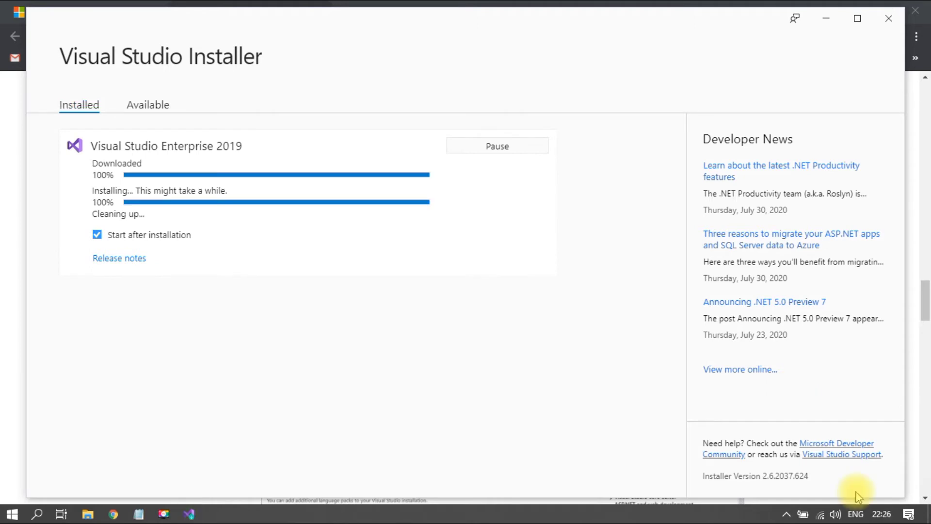
Step: Turn off authentication across all Azure Active Directories on sign-in and skip signing in to Visual Studio
left_click(509, 168)
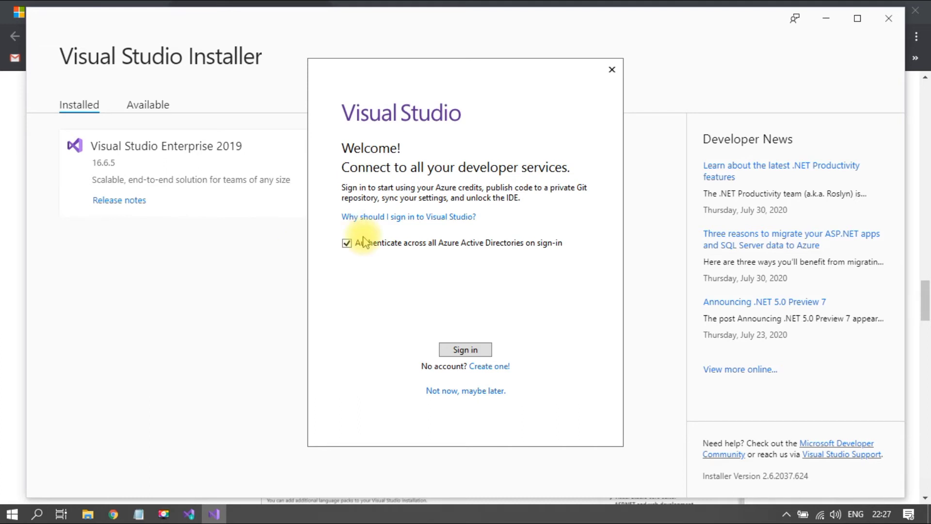
left_click(364, 242)
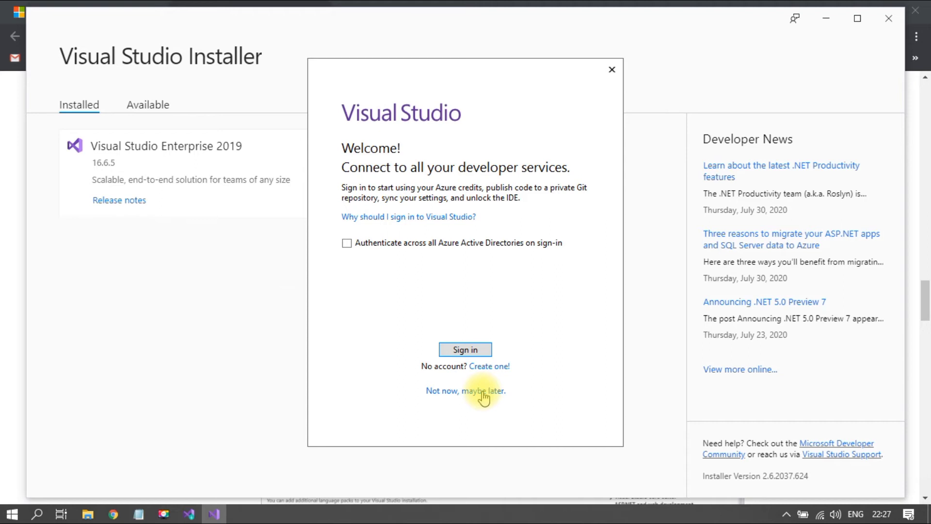
left_click(483, 393)
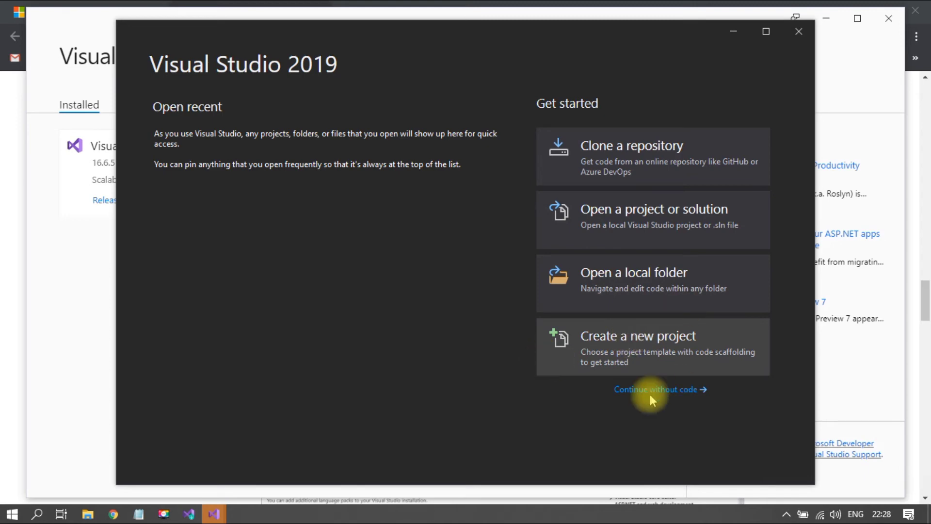
Step: Start a new project, search the templates for "windo" and choose the C# Windows Forms App (.NET Framework) template
left_click(596, 337)
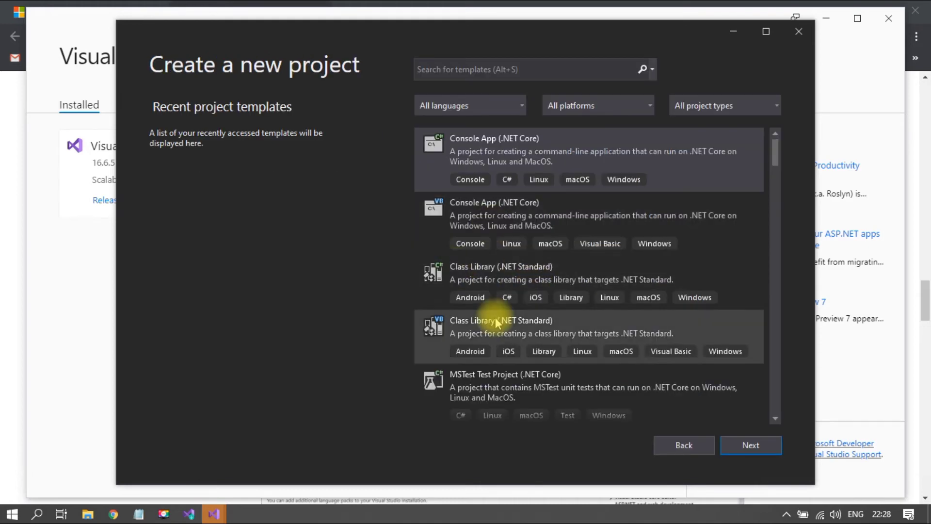
left_click(510, 69)
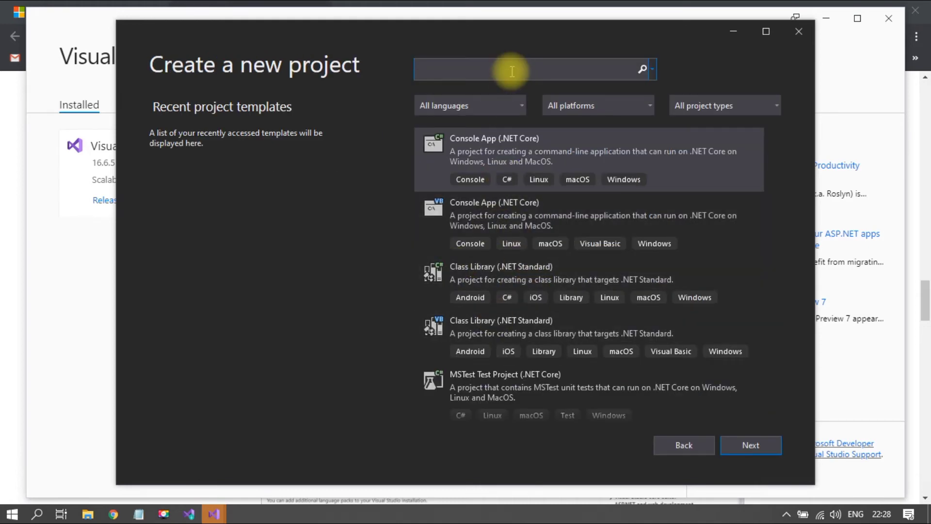
type("w")
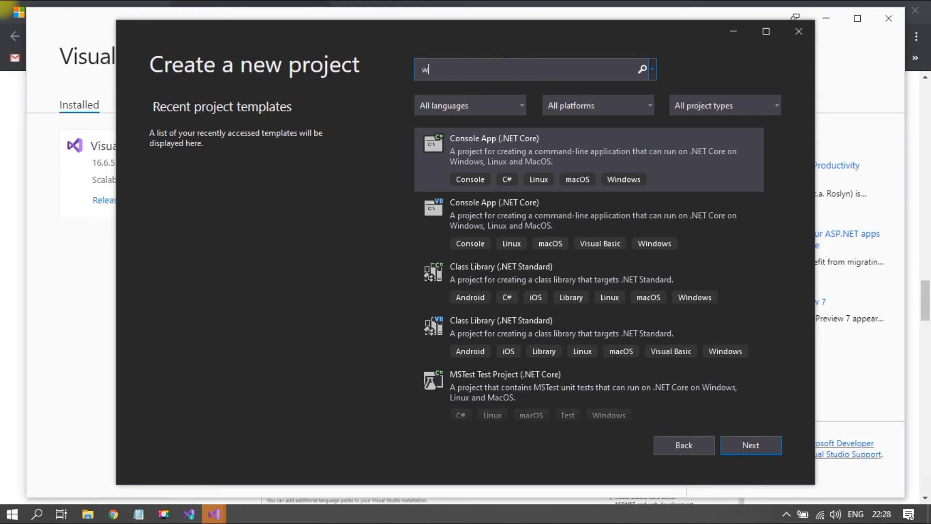
type("indo")
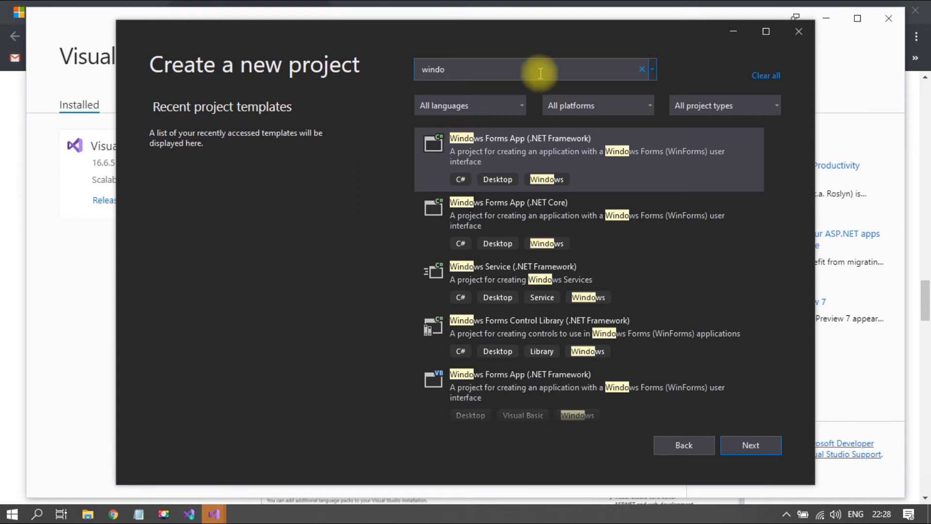
left_click(679, 162)
left_click(774, 441)
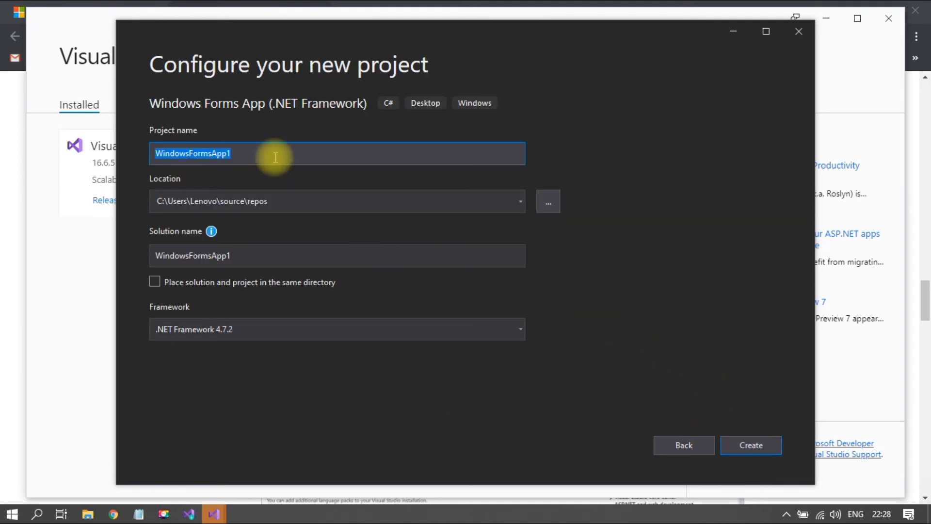
Step: Name the project Helloworld, target .NET Framework 4.7.2, and place the solution and project in the same directory
type("H")
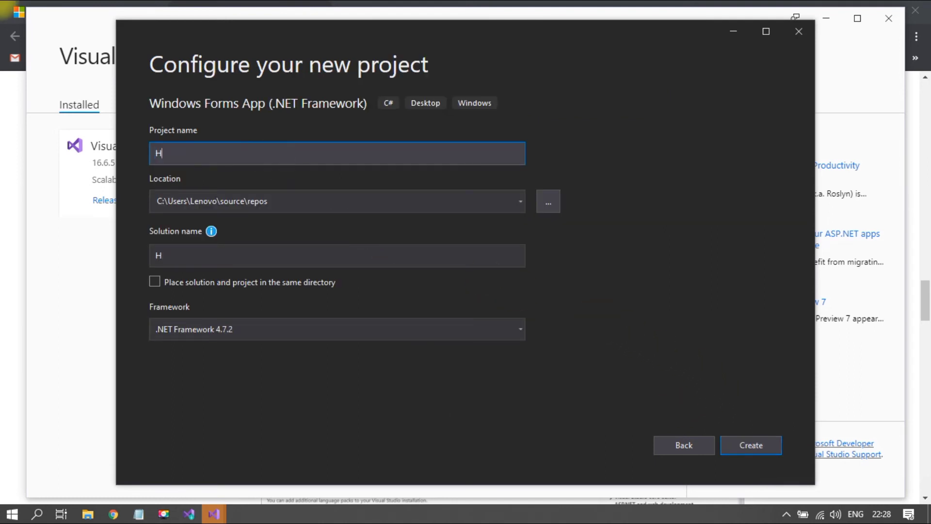
type("elloworld")
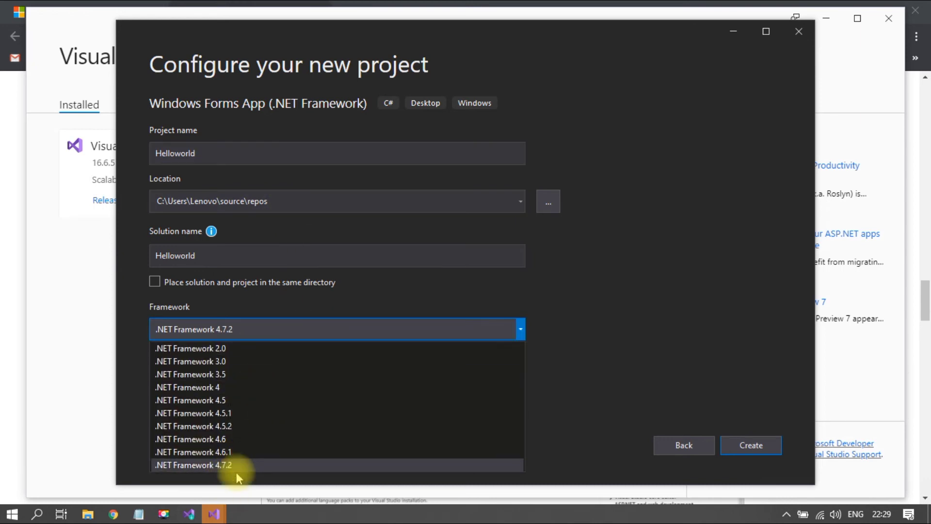
left_click(237, 467)
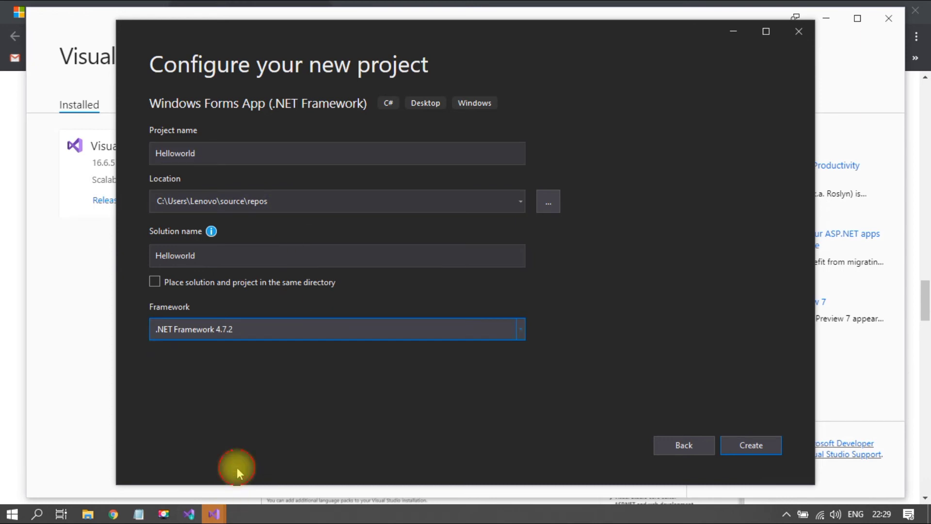
left_click(194, 283)
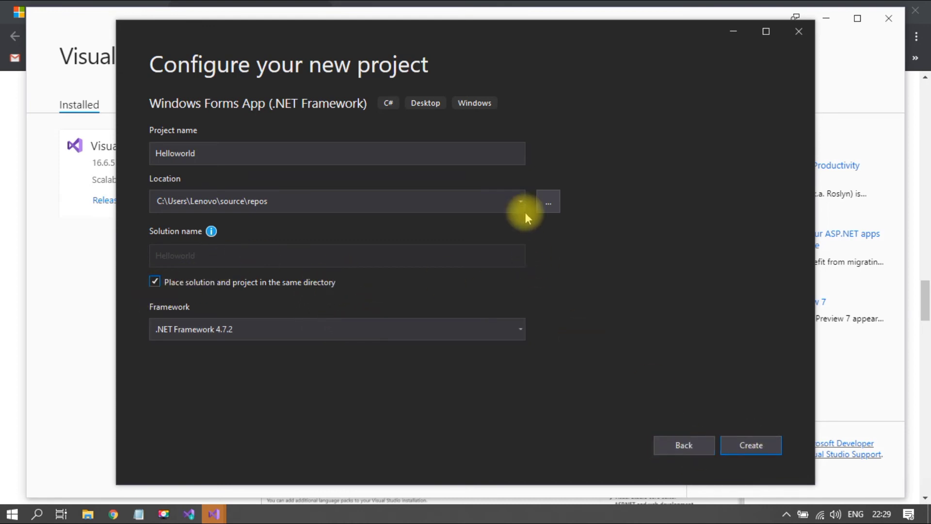
Step: Set the project location to the root of Local Disk (F:) and create the project
left_click(550, 210)
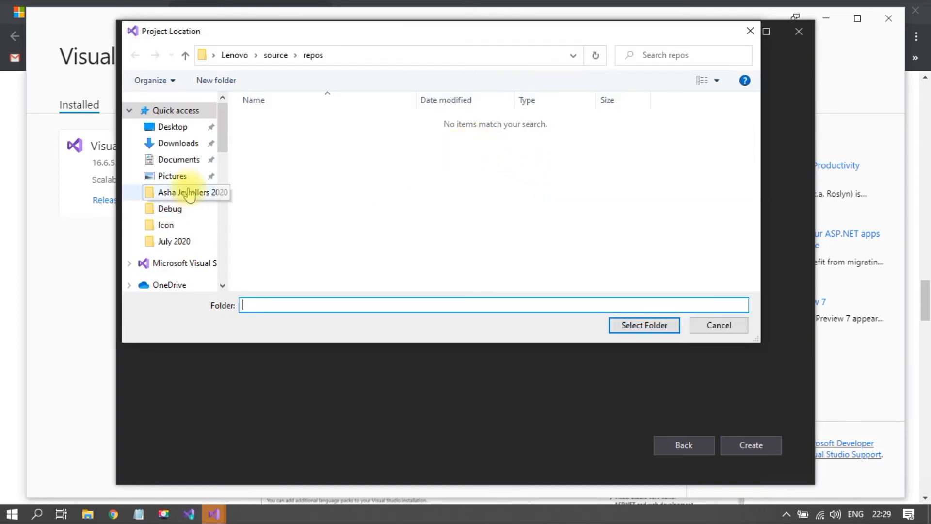
scroll(190, 194, "down", 5)
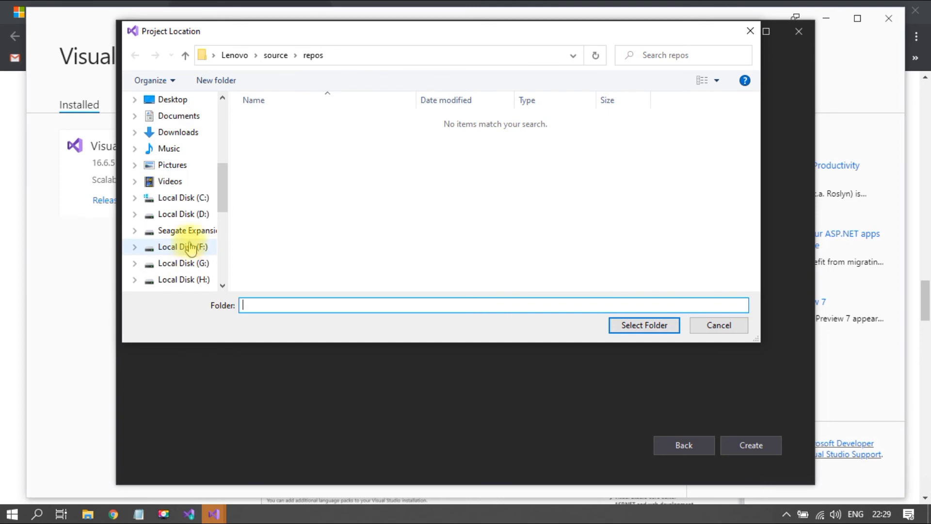
left_click(190, 248)
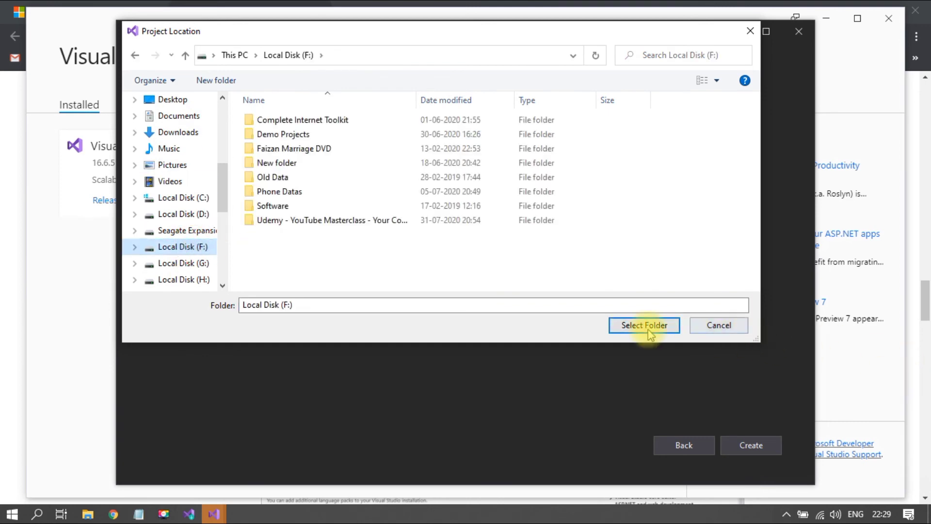
left_click(649, 332)
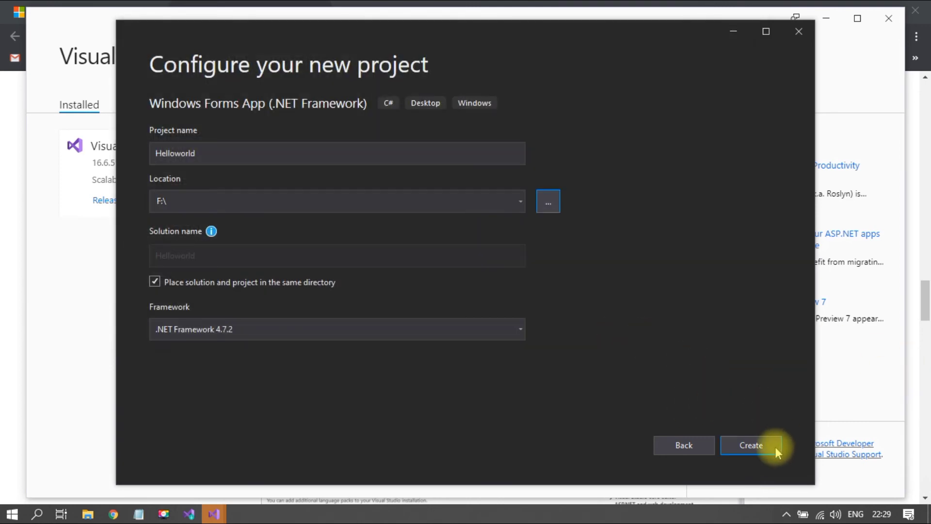
left_click(760, 443)
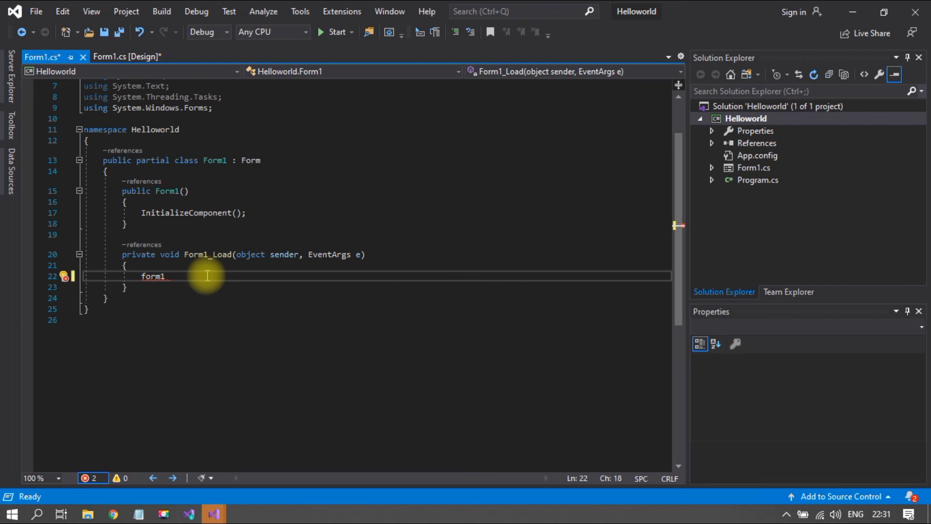
Step: Select the form1 text inside the Form1_Load method and switch to the Form1 design view
left_click_drag(207, 275, 140, 279)
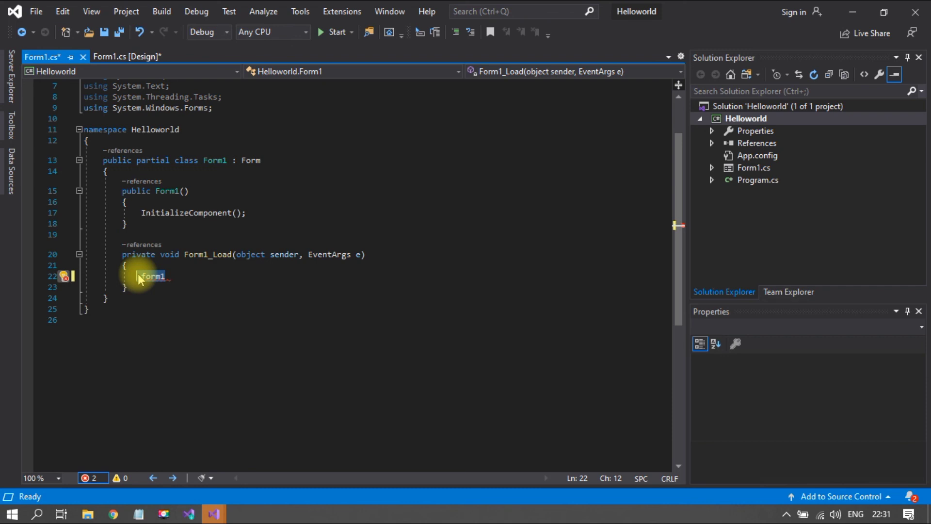
left_click(128, 57)
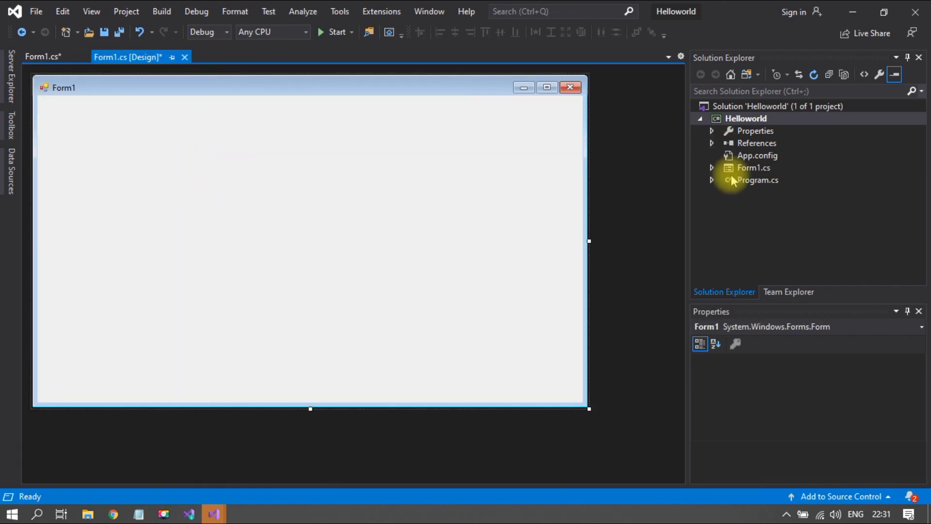